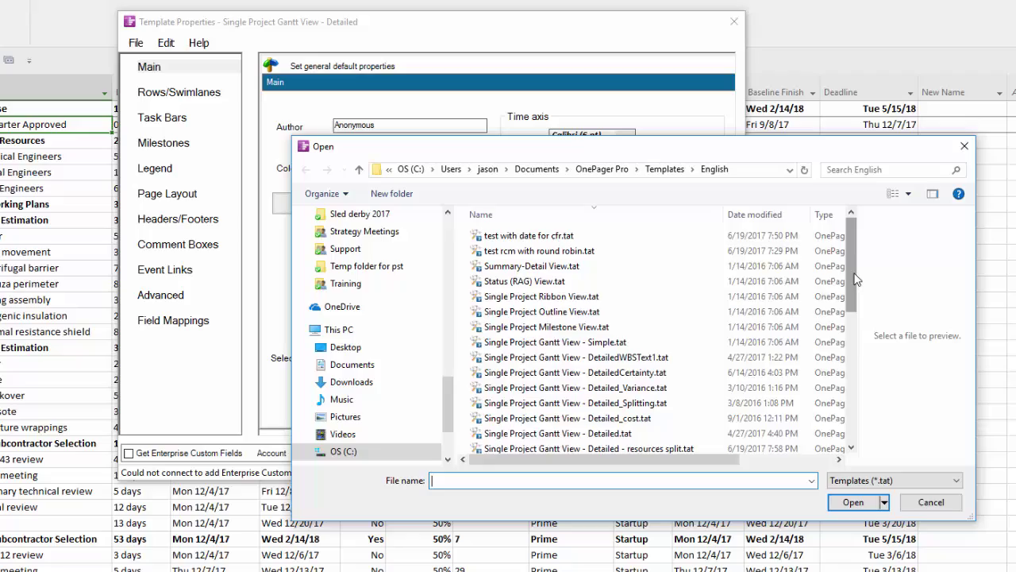
Look through the template files in the English folder, and leave the template properties without opening one.
left_click_drag(758, 264, 759, 298)
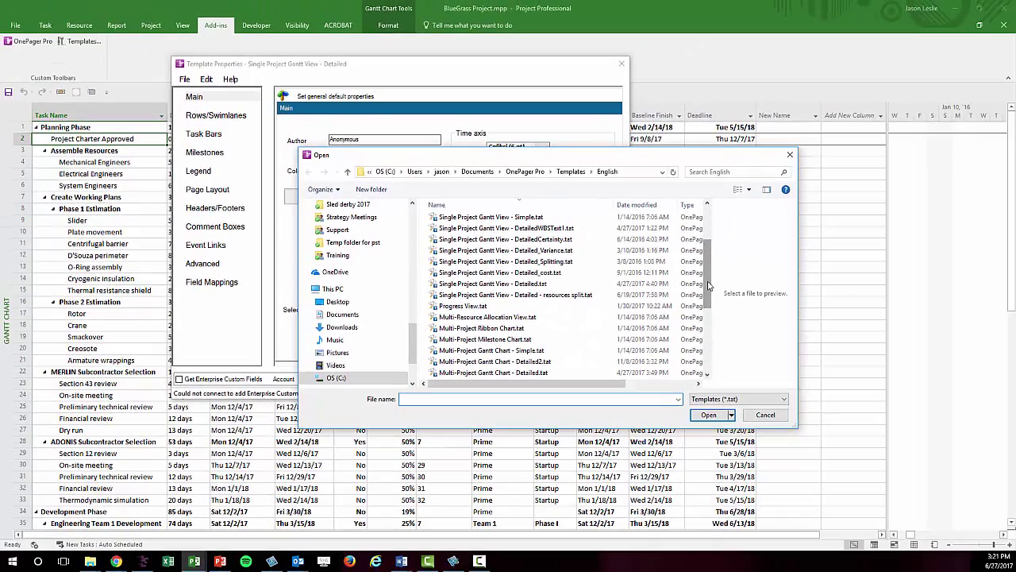
left_click(766, 414)
left_click(571, 379)
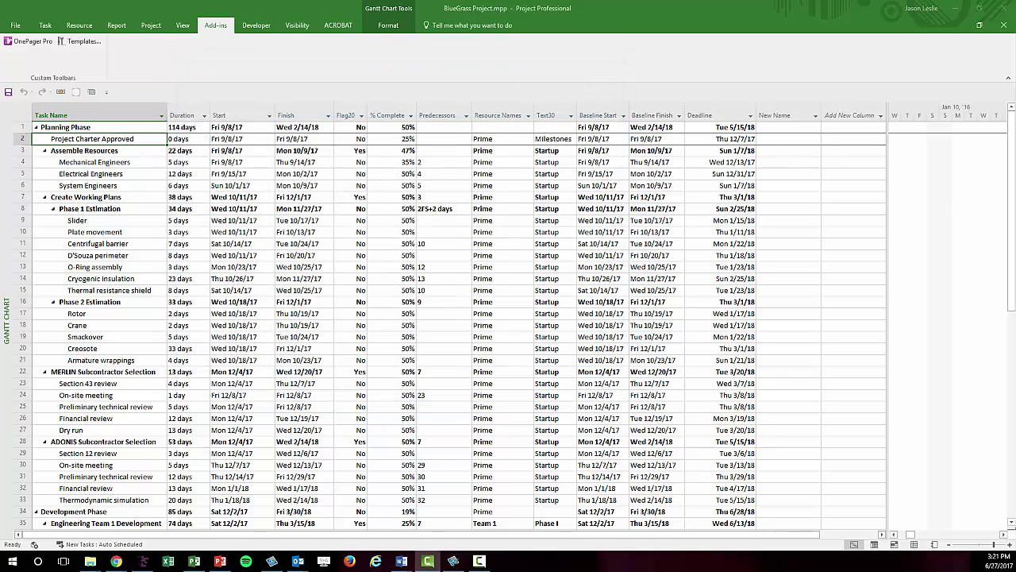
Create a OnePager Pro project view of BlueGrass Project.mpp titled "Templates" with the Single Project Gantt View - Detailed starting template.
left_click(31, 43)
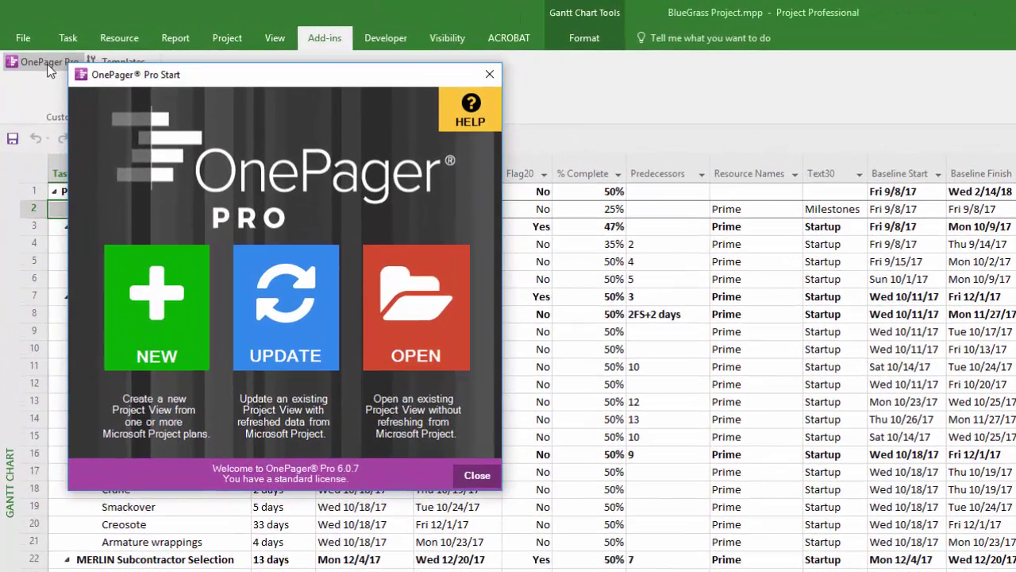
left_click(148, 317)
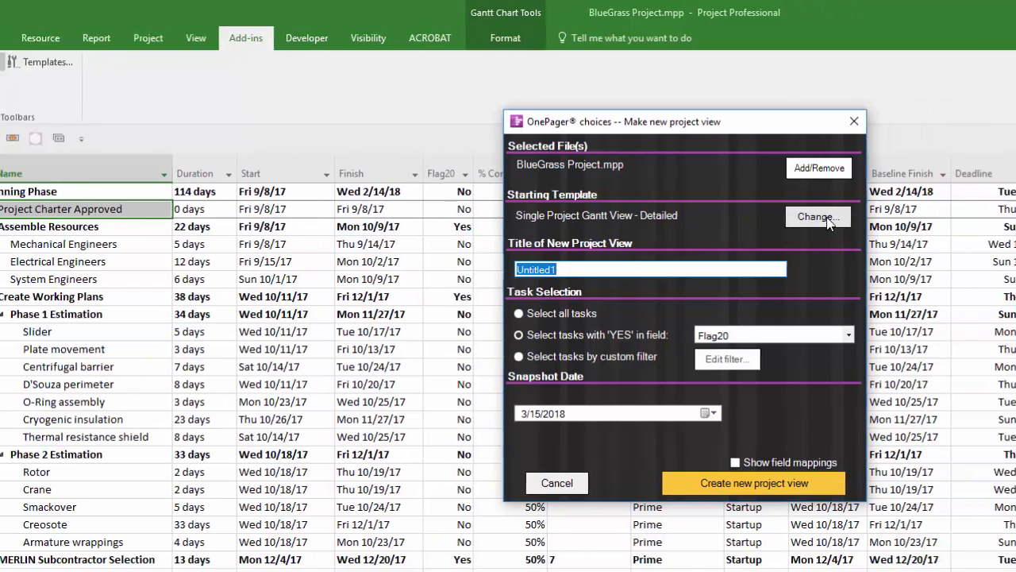
left_click(905, 220)
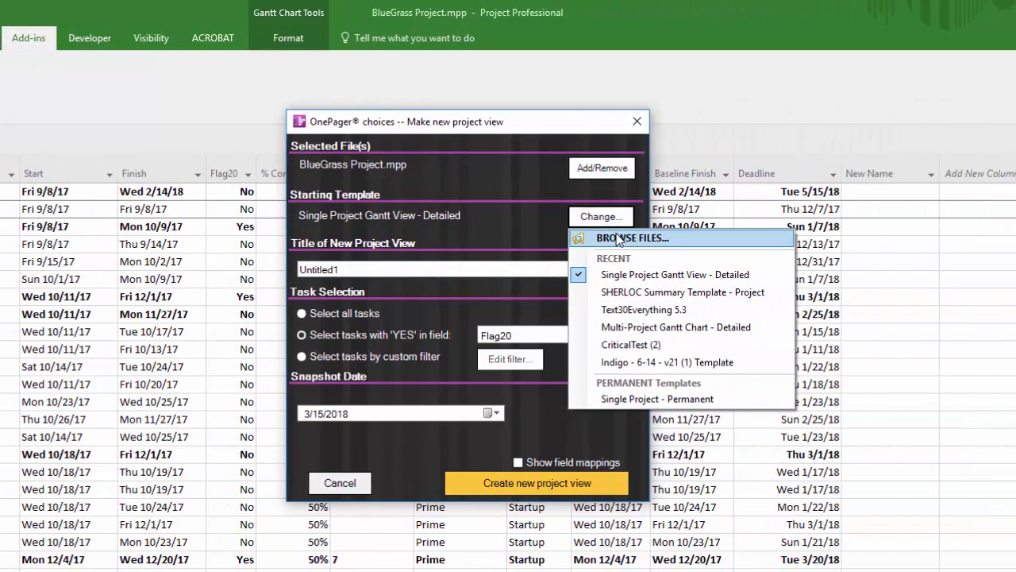
left_click(617, 238)
left_click_drag(911, 263, 914, 334)
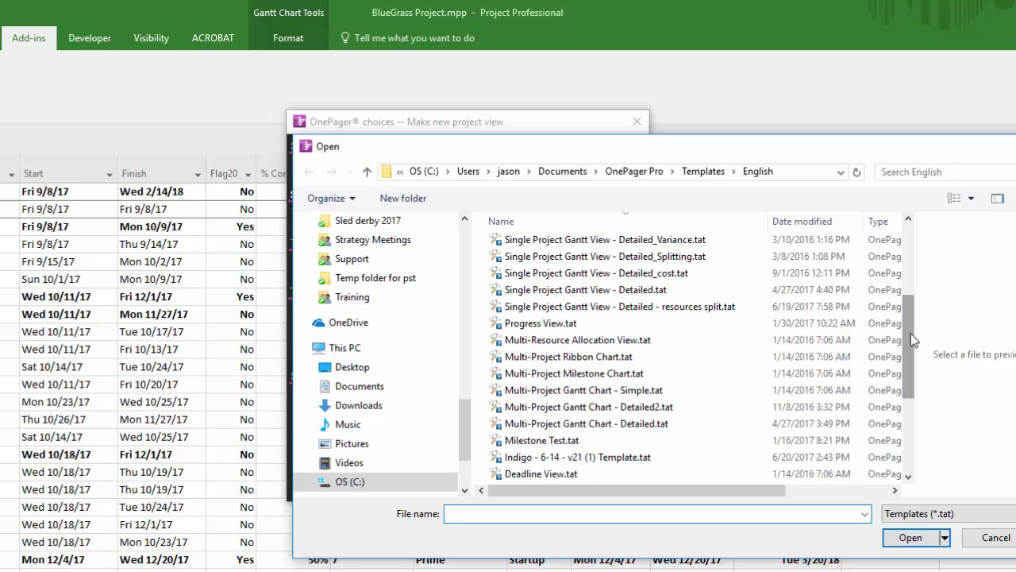
scroll(911, 334, "up", 1)
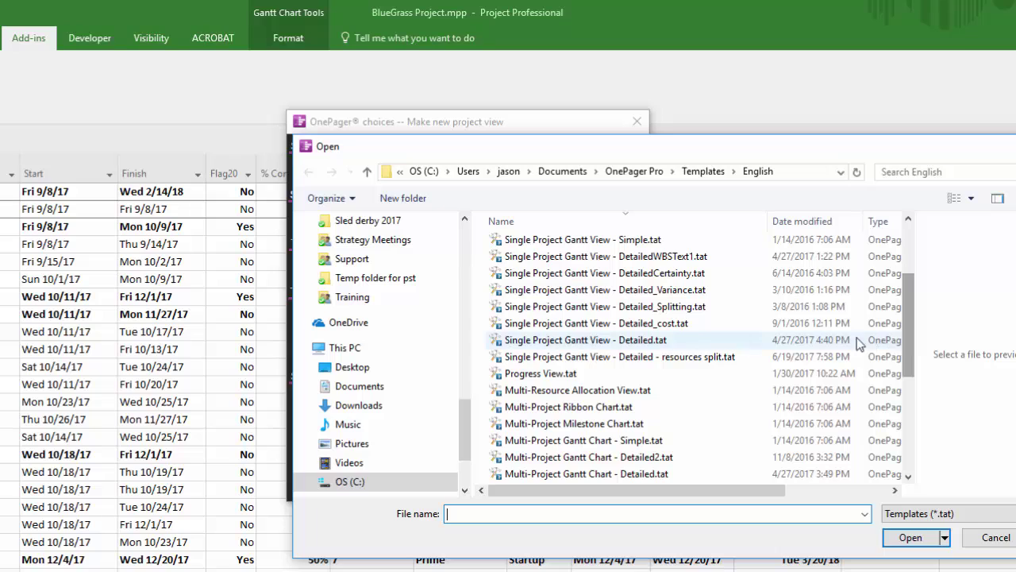
left_click(513, 342)
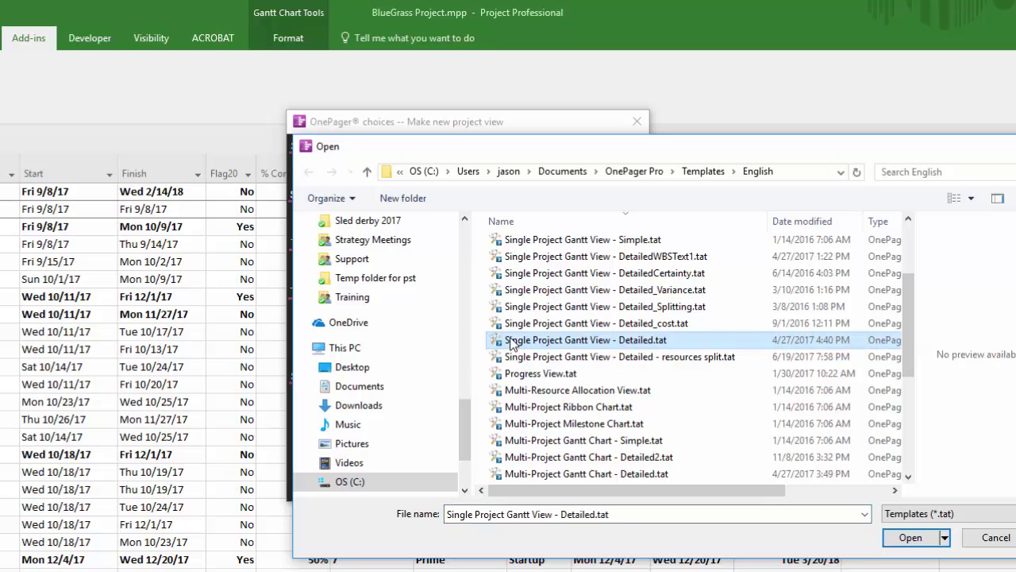
left_click(903, 539)
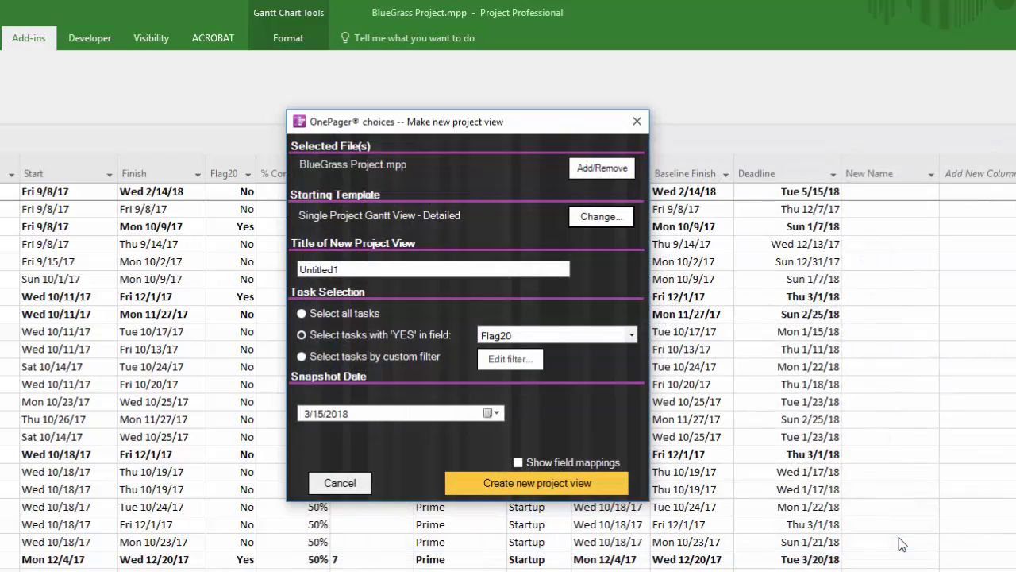
left_click(487, 491)
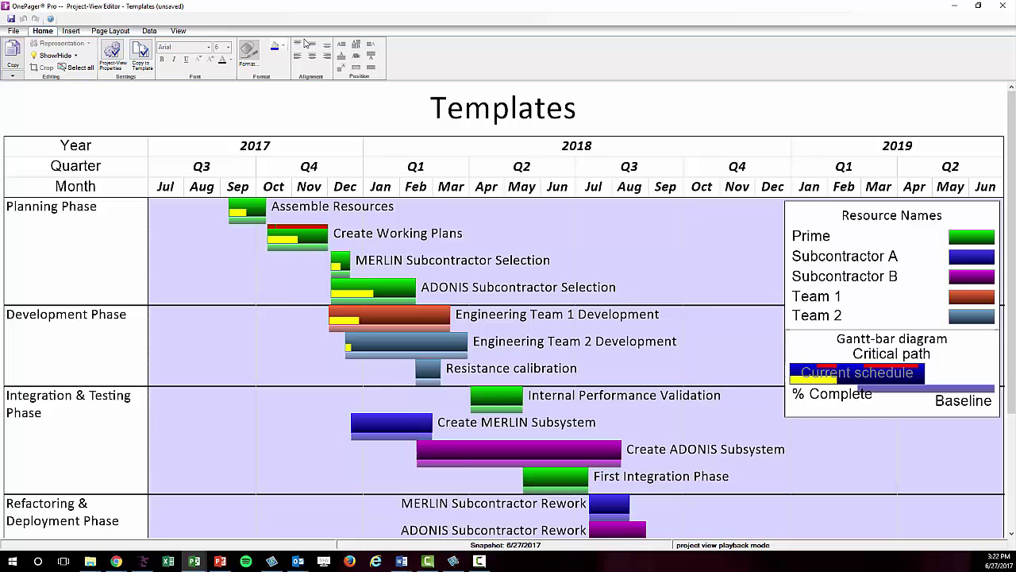
Set the project view's layout to the vertical fit.
left_click(178, 31)
left_click(178, 44)
left_click(191, 55)
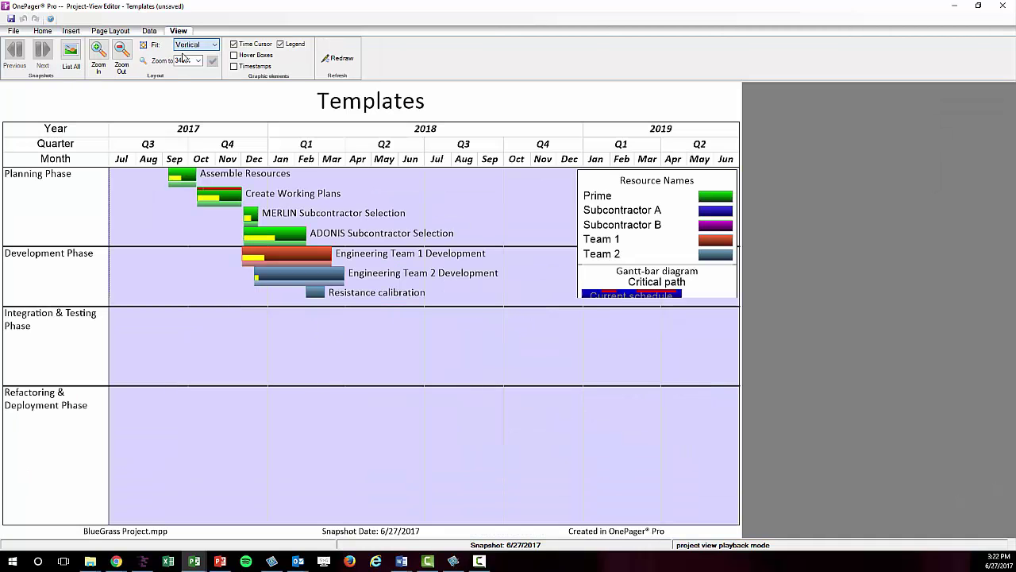
Open the chart's project-view properties, and open the OnePager template editor from Microsoft Project.
left_click(52, 33)
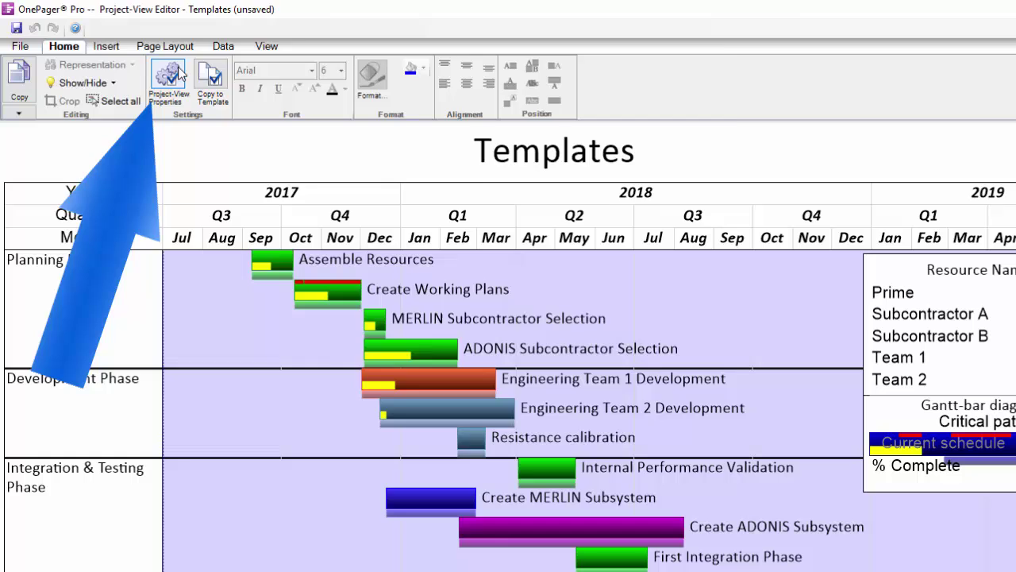
left_click(181, 73)
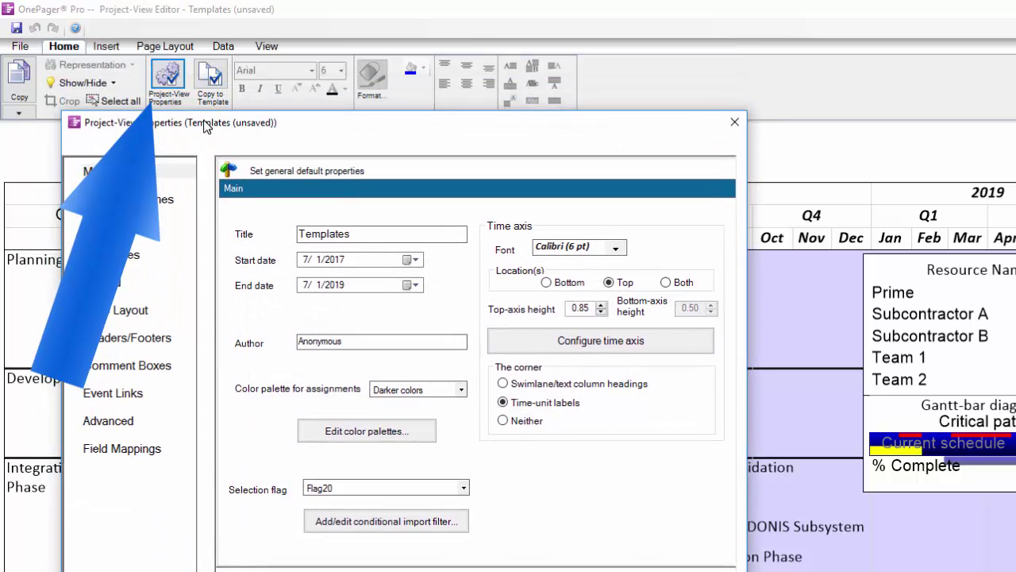
left_click_drag(205, 127, 213, 139)
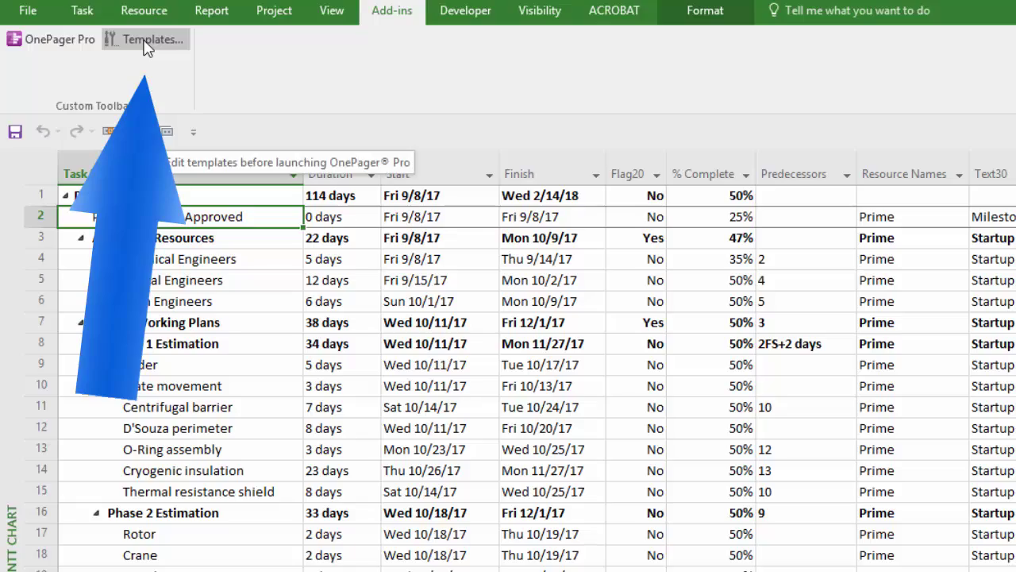
left_click(147, 48)
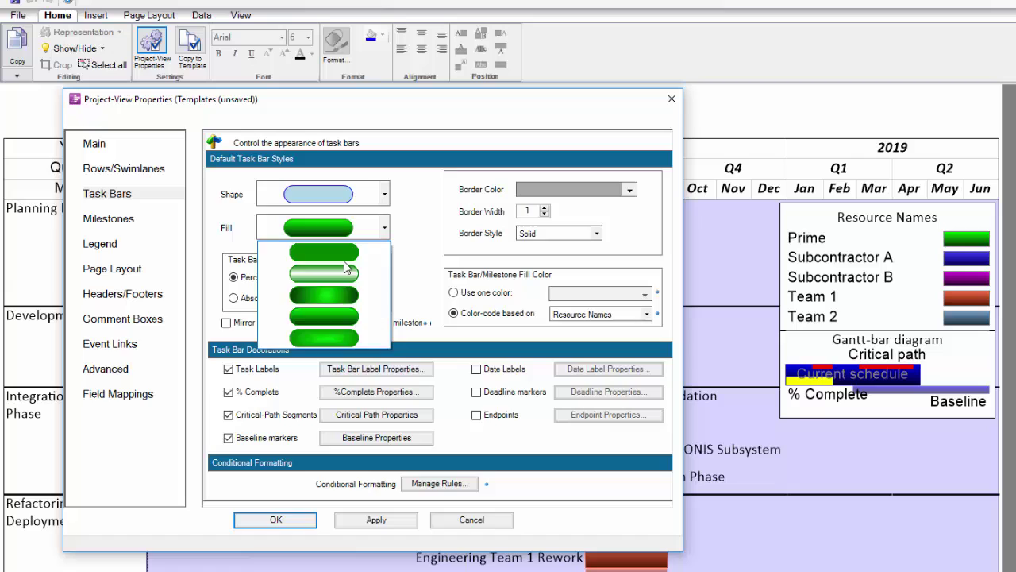
Go through the legend and advanced properties, make the first chart background color white, and apply the project-view changes.
left_click(110, 246)
left_click(117, 370)
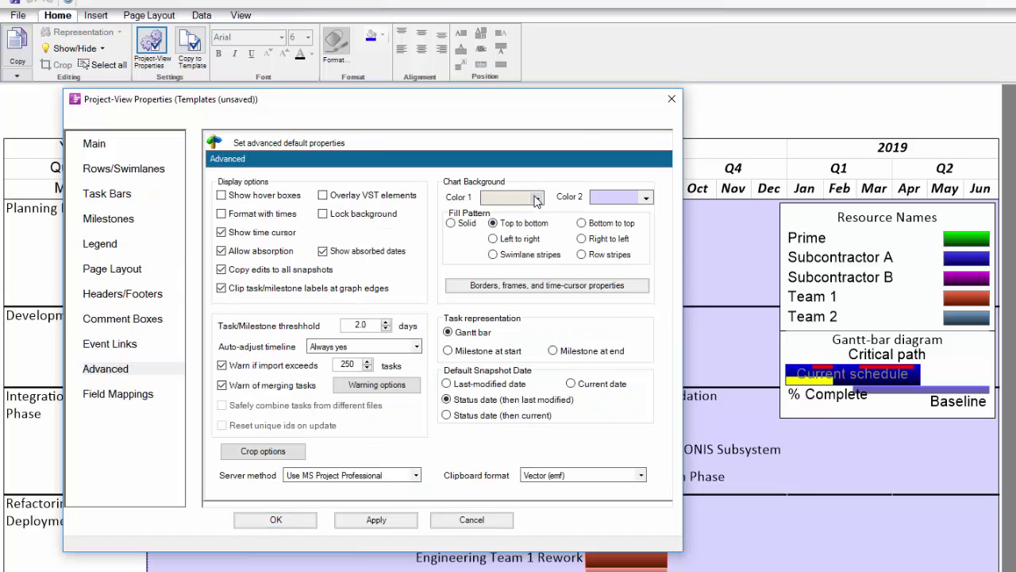
left_click(275, 519)
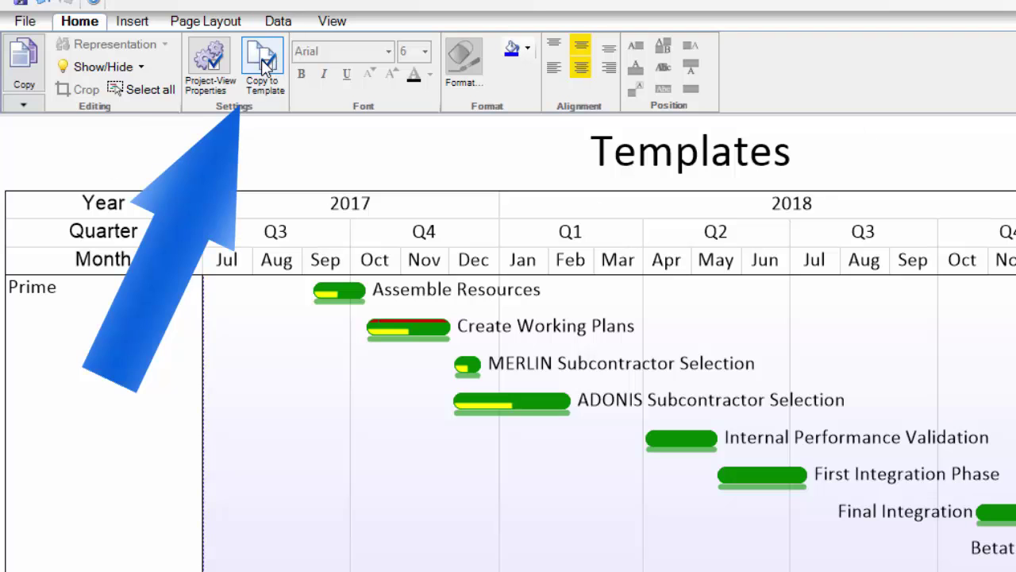
Save the chart's settings as a template file named "My first custom template" in the English templates folder.
left_click(264, 64)
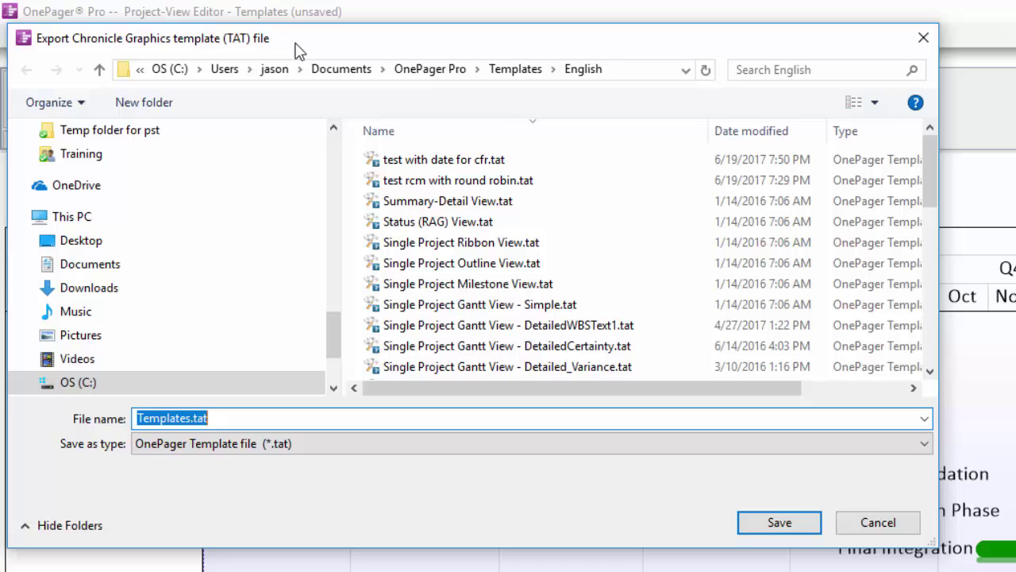
type("My first custom t")
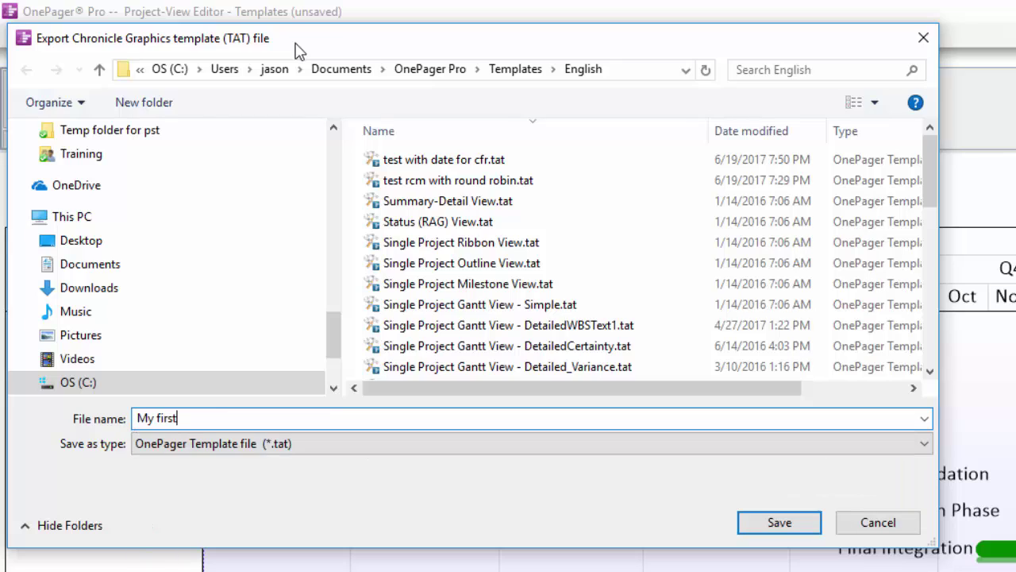
type("emplate")
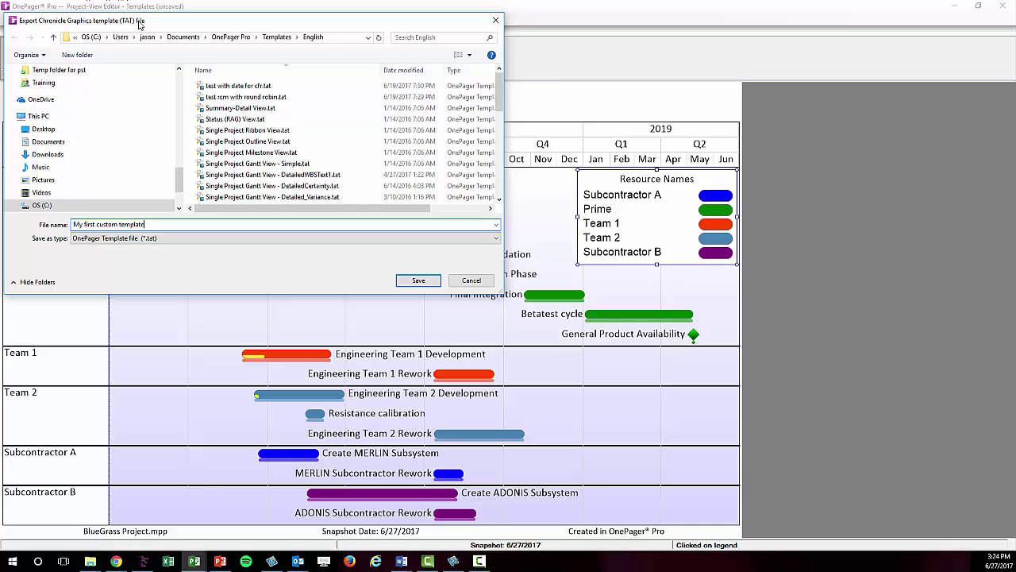
left_click_drag(139, 25, 191, 94)
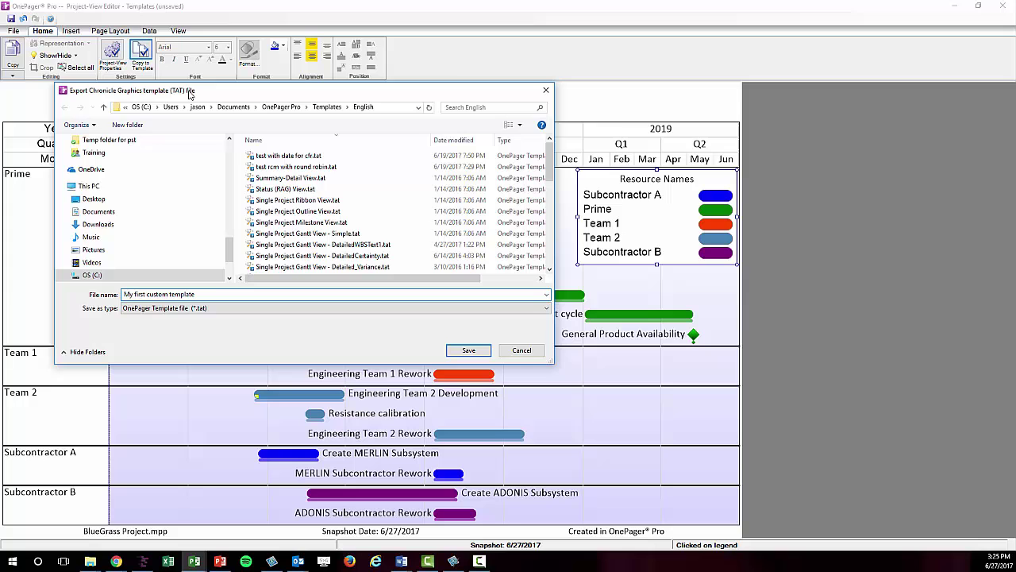
left_click(448, 350)
Switch to Microsoft Project and check the starting template offered for a new project view, cancelling without creating it.
mouse_move(193, 562)
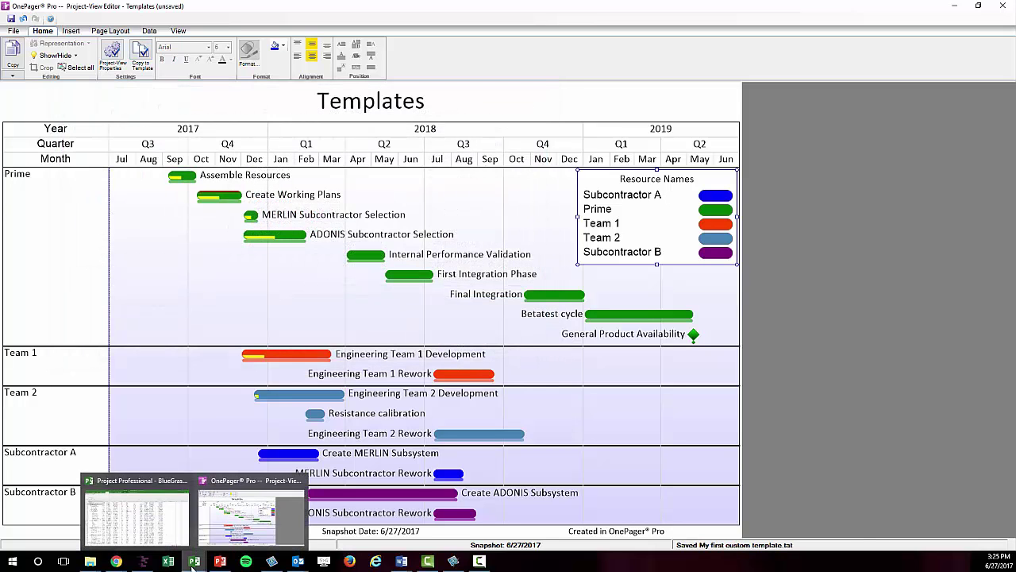
left_click(135, 513)
left_click(24, 42)
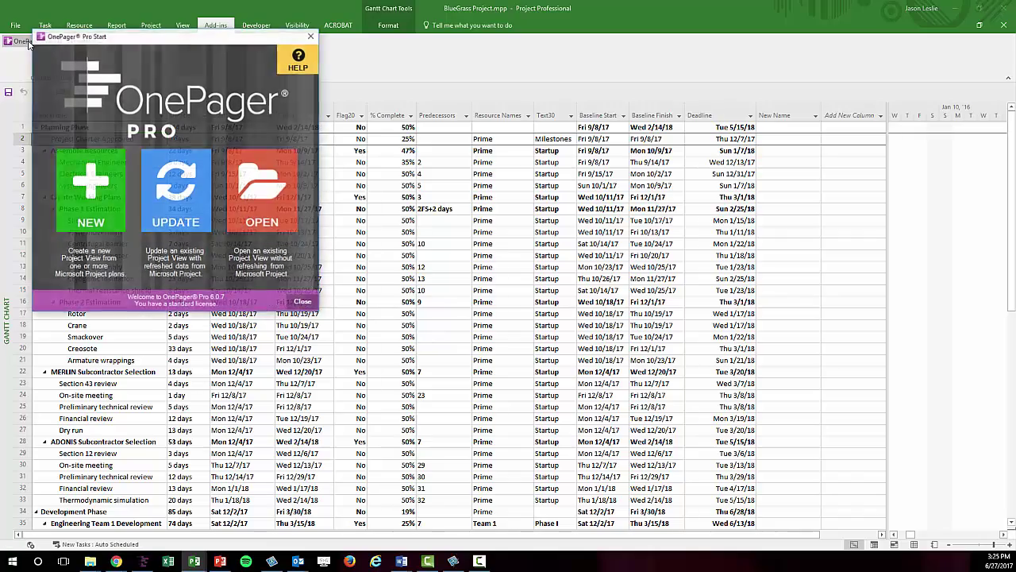
left_click(91, 190)
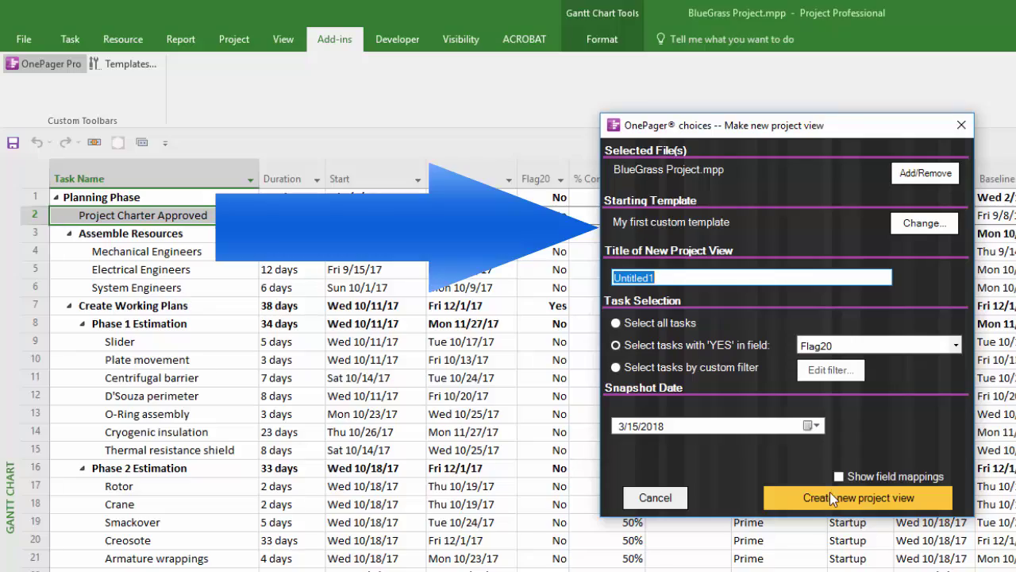
left_click(678, 498)
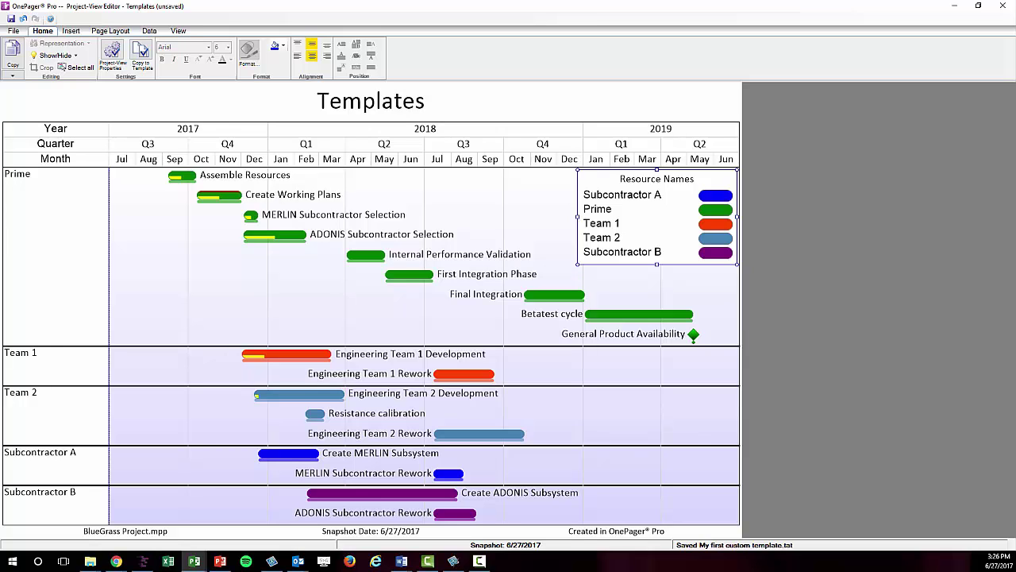
Add a new conditional formatting rule in the task bar settings of the project view's properties.
left_click(114, 50)
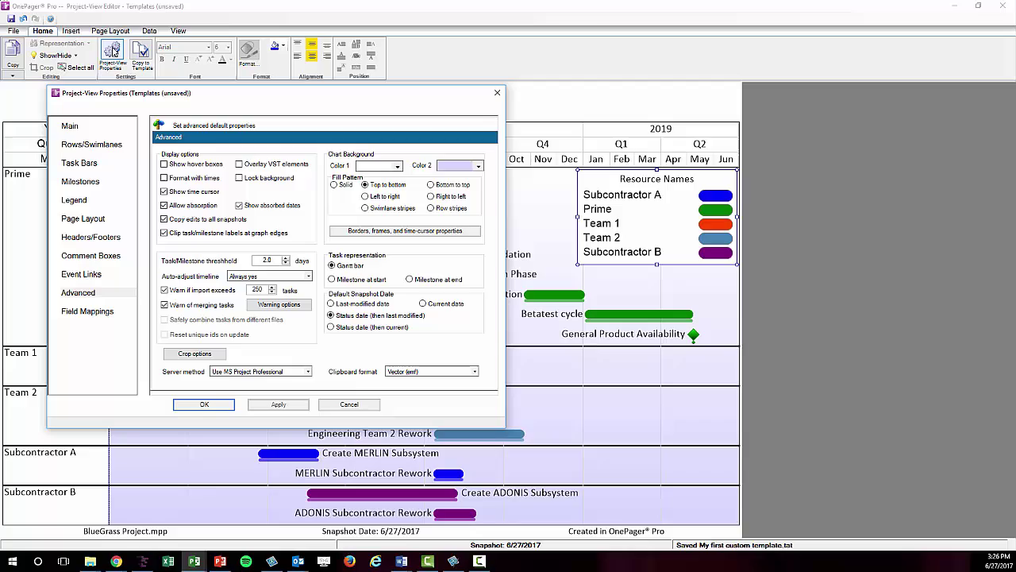
left_click(79, 157)
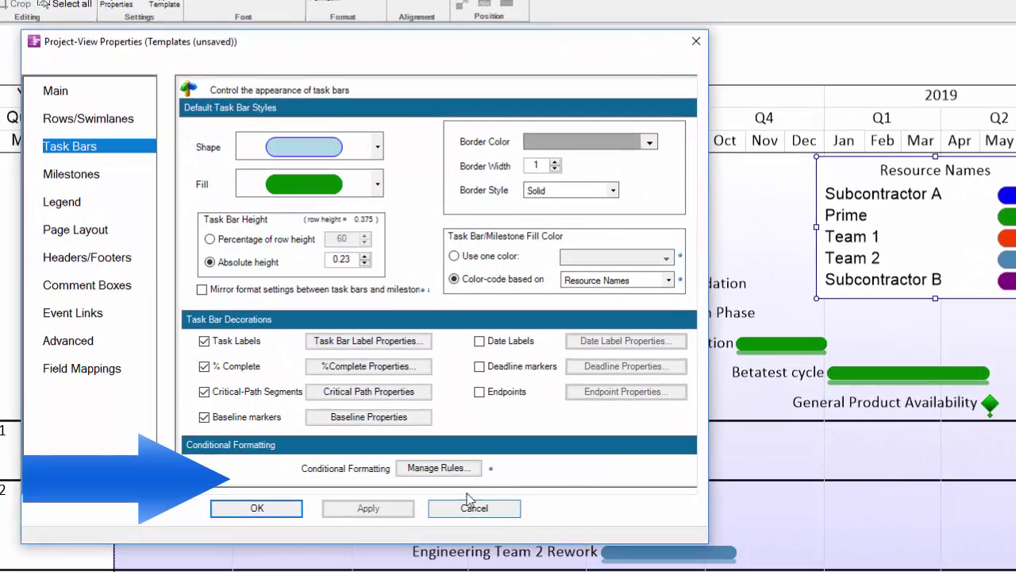
left_click(451, 468)
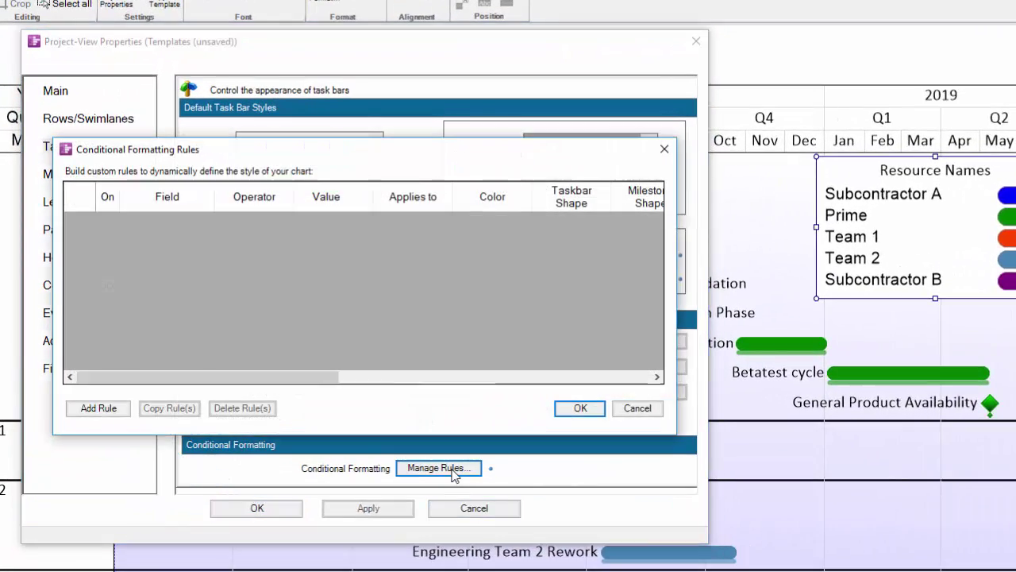
left_click(110, 411)
Set the rule's condition to the Name field equal to "Phase 1 Complete".
left_click(189, 227)
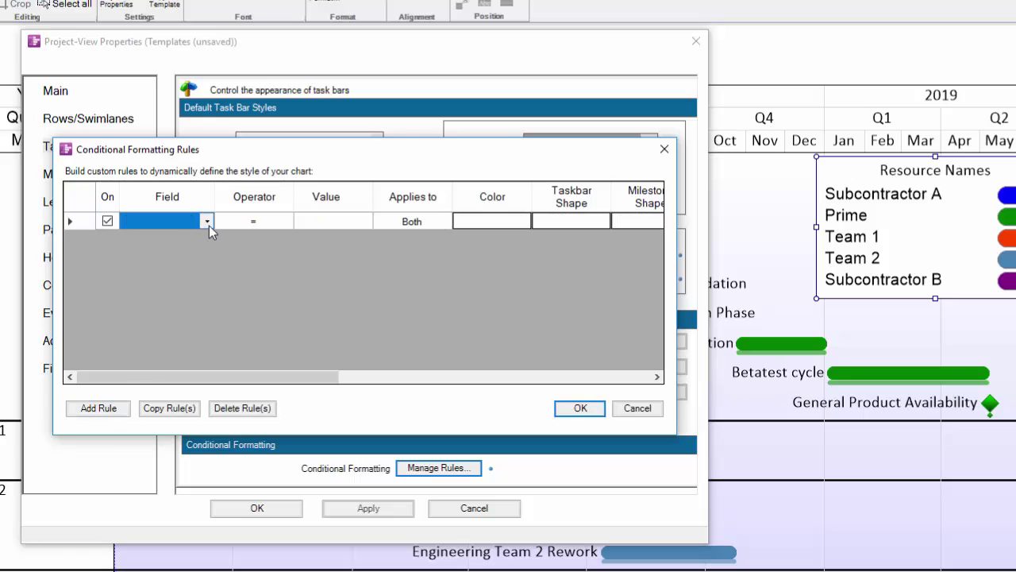
left_click(208, 224)
mouse_move(227, 253)
left_mouse_down()
mouse_move(228, 342)
mouse_move(228, 266)
left_mouse_up()
left_click(151, 500)
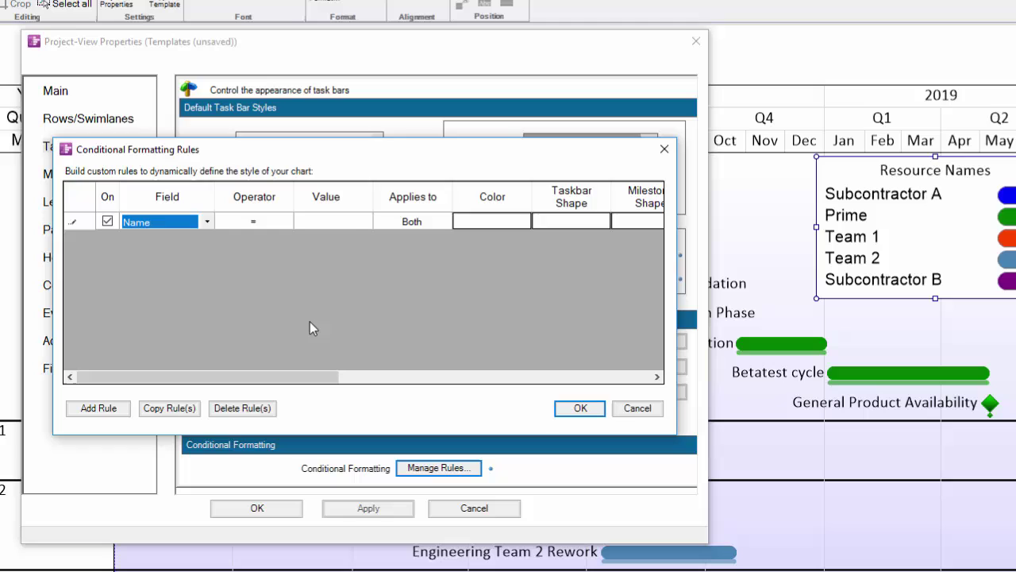
left_click(343, 220)
type("Phase")
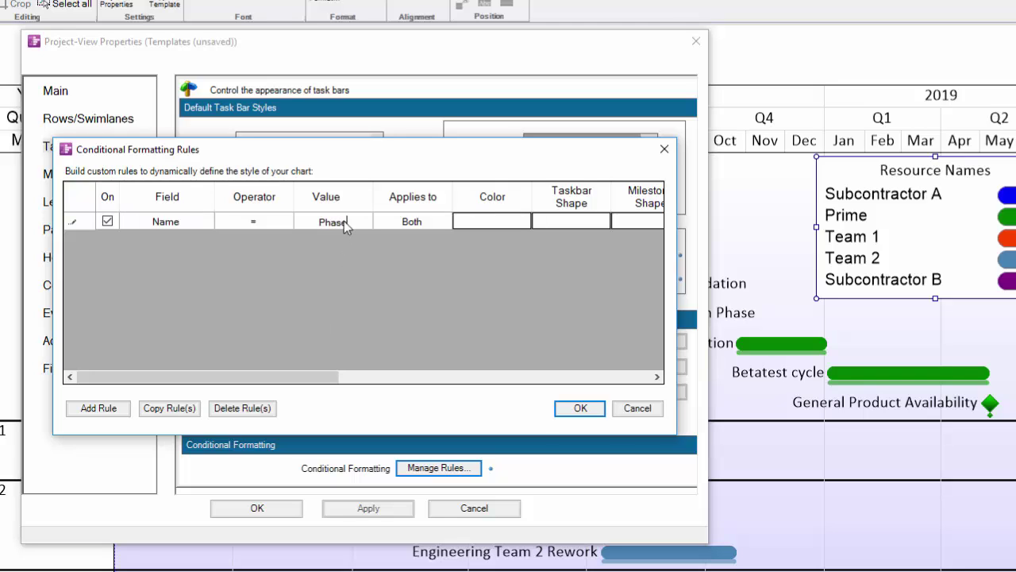
type(" 1 Complete")
Set the rule's color to blue and its milestone shape to a star.
left_click(467, 226)
left_click(467, 226)
left_click(599, 318)
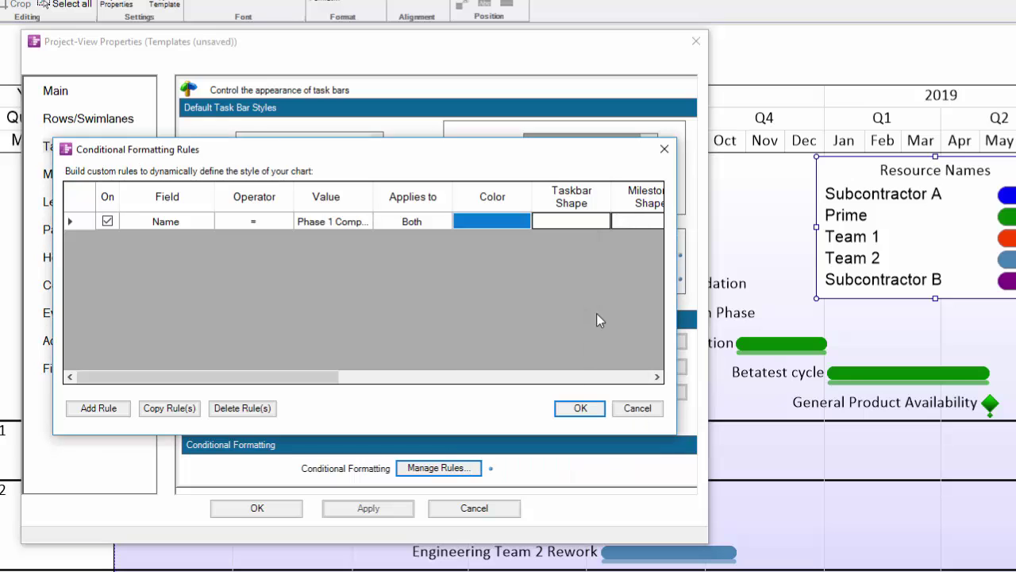
left_click(654, 223)
left_click(656, 225)
left_click_drag(802, 258, 801, 340)
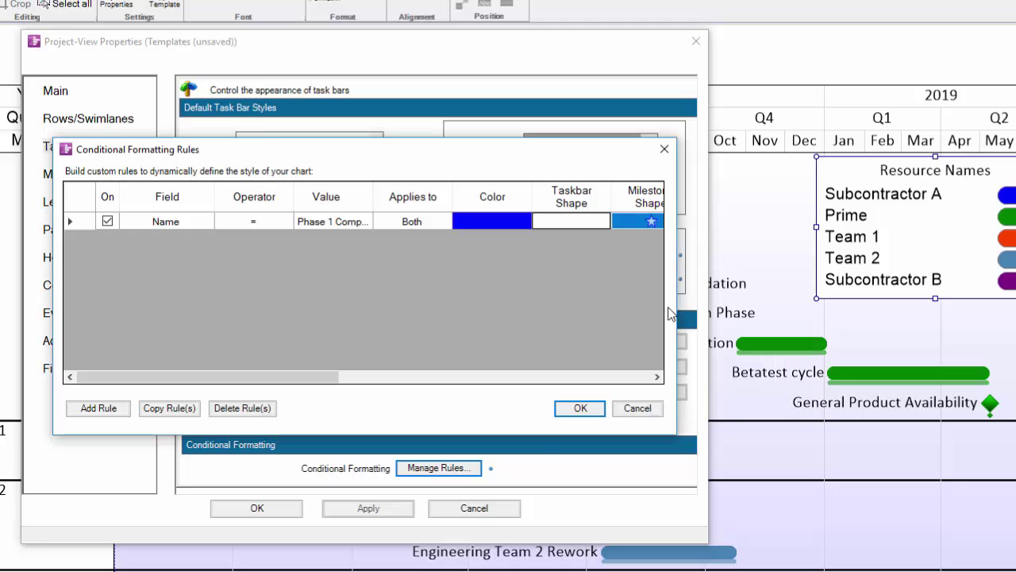